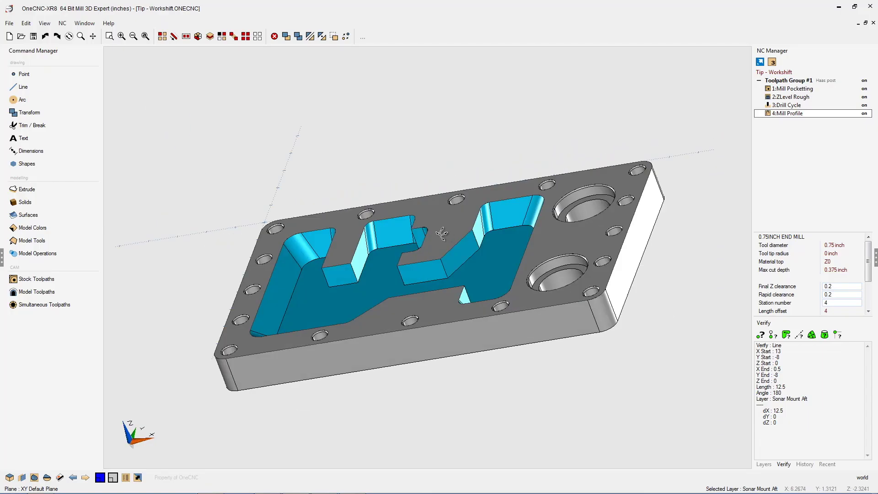
Review the plate and the Mill Pocketting, ZLevel Rough, Drill Cycle and Mill Profile toolpaths in Toolpath Group #1.
{"action": "left_click_drag", "start_coordinate": [419, 274], "coordinate": [520, 254]}
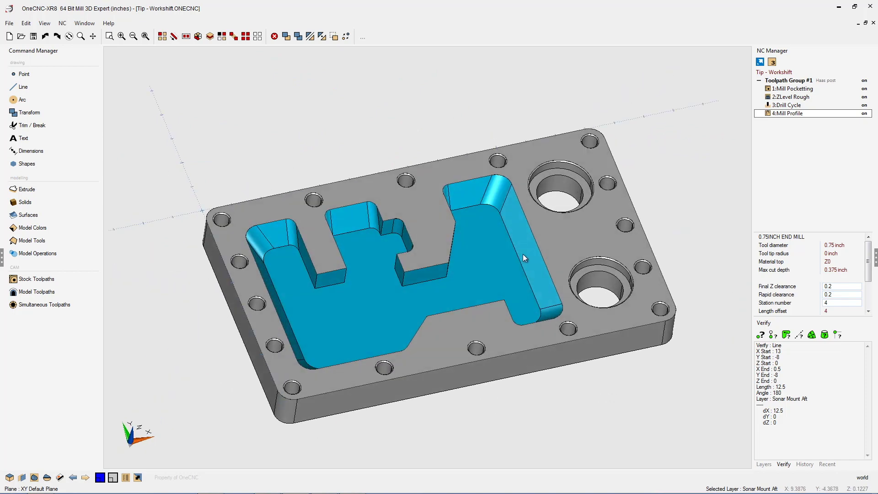
{"action": "left_click", "coordinate": [781, 89]}
{"action": "left_click", "coordinate": [785, 98]}
{"action": "left_click", "coordinate": [786, 105]}
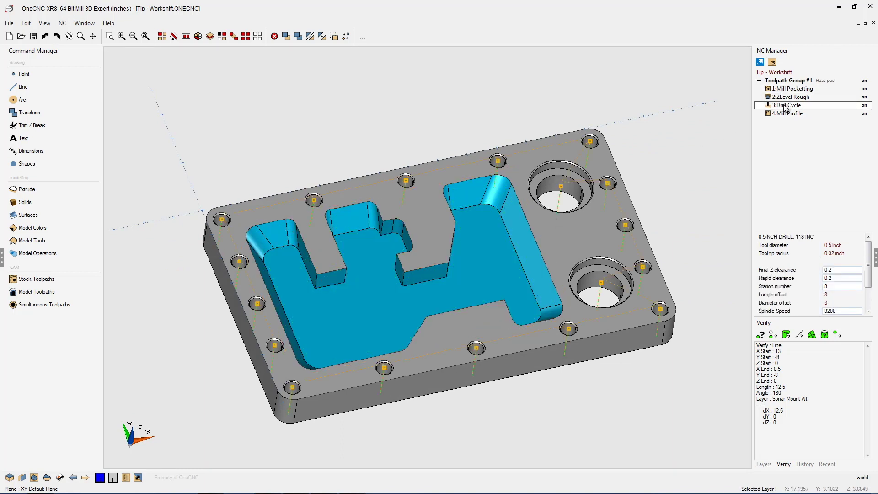
{"action": "left_click", "coordinate": [786, 114]}
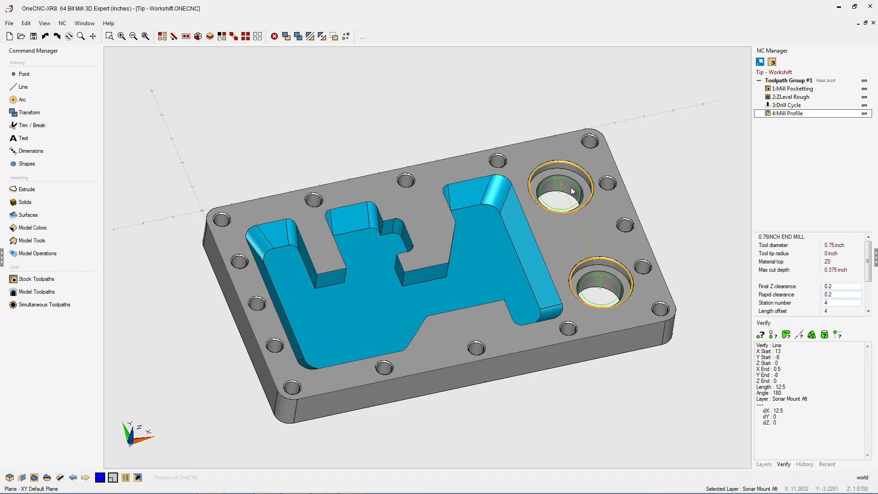
{"action": "middle_click_drag", "start_coordinate": [498, 231], "coordinate": [509, 228]}
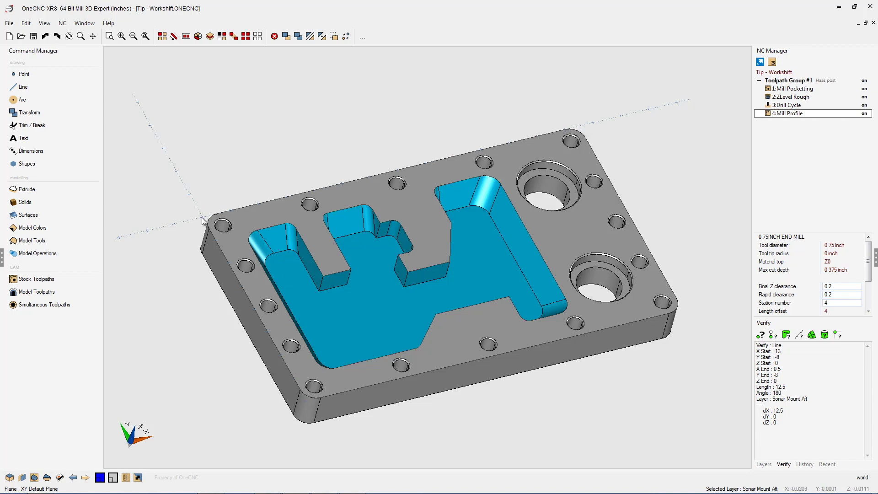
{"action": "middle_click_drag", "start_coordinate": [355, 292], "coordinate": [428, 281]}
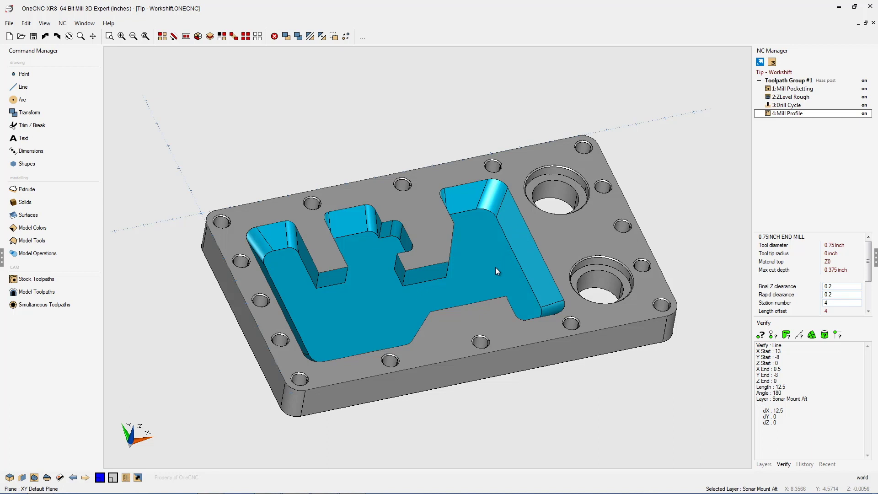
Set the workshift of Toolpath Group #1 to the arc center of the large counterbored hole farther from the plate's front edge.
{"action": "right_click", "coordinate": [790, 85]}
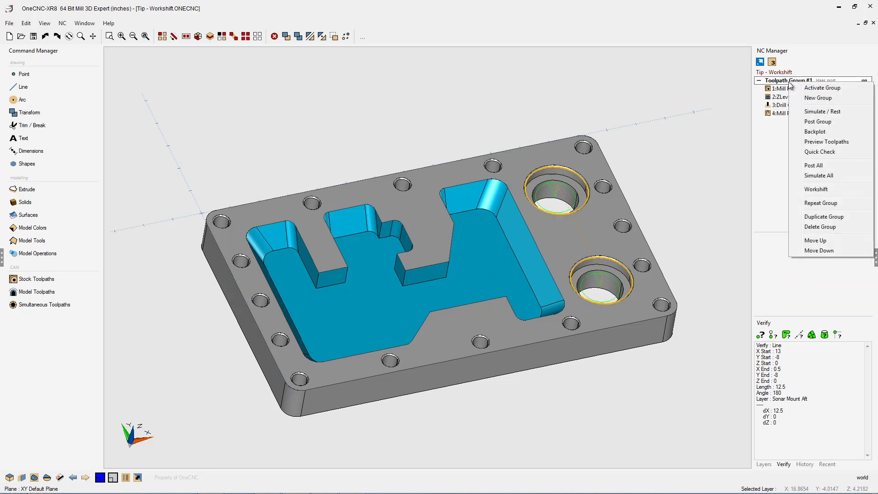
{"action": "left_click", "coordinate": [817, 190]}
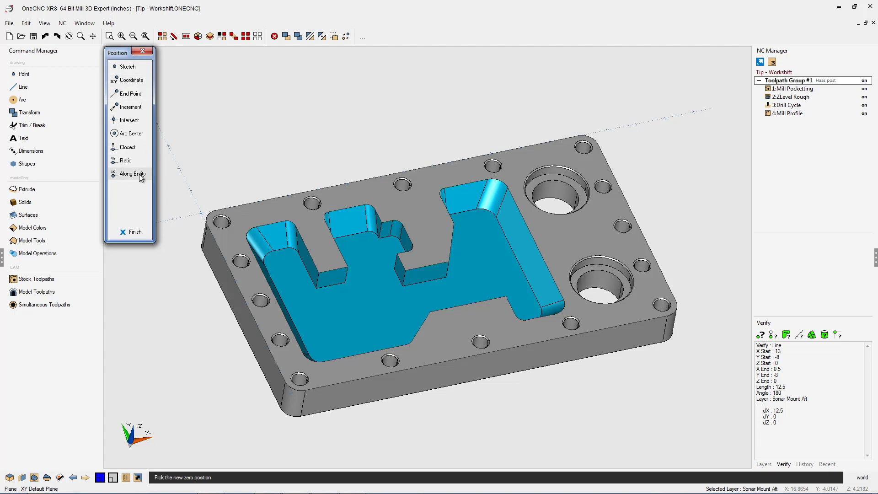
{"action": "left_click", "coordinate": [132, 134]}
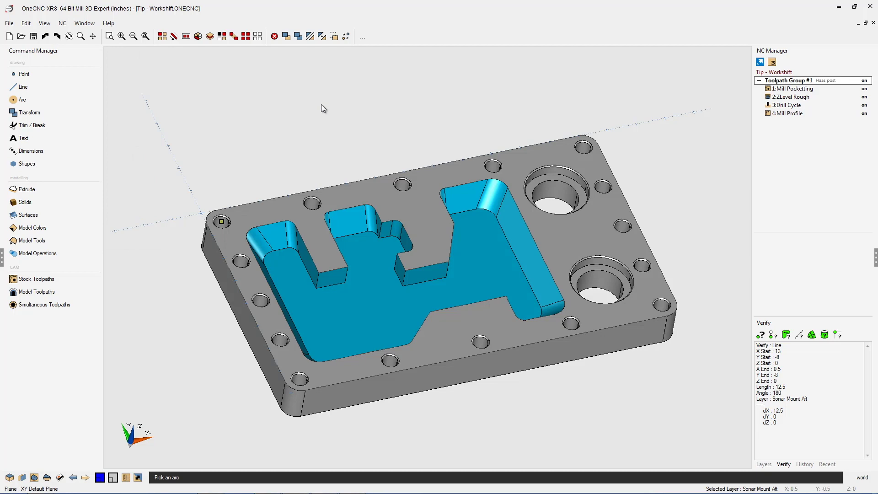
{"action": "left_click", "coordinate": [557, 192]}
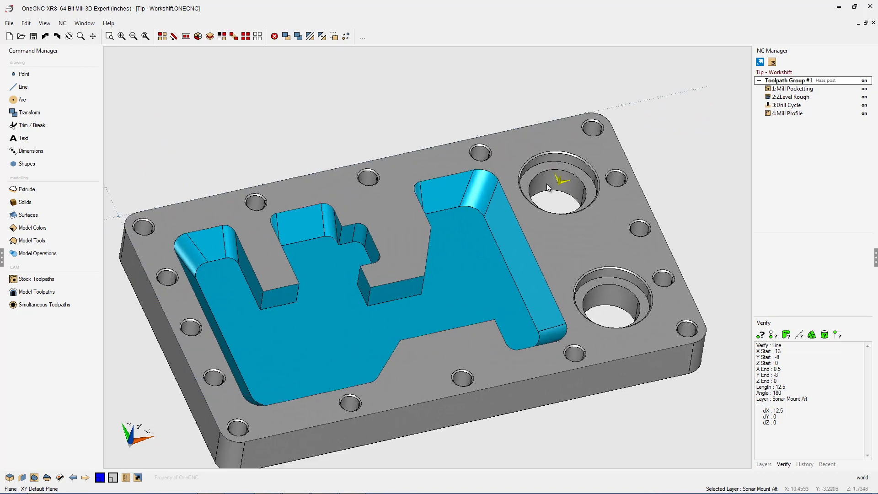
{"action": "scroll", "coordinate": [553, 185], "scroll_direction": "down", "scroll_amount": 2}
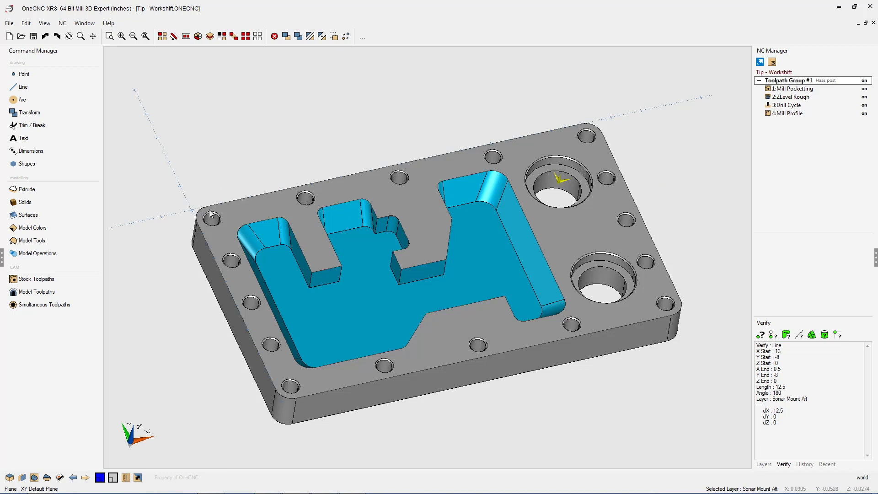
Set the workshift of Toolpath Group #1 by coordinates to X 0, Y 0.
{"action": "right_click", "coordinate": [787, 85]}
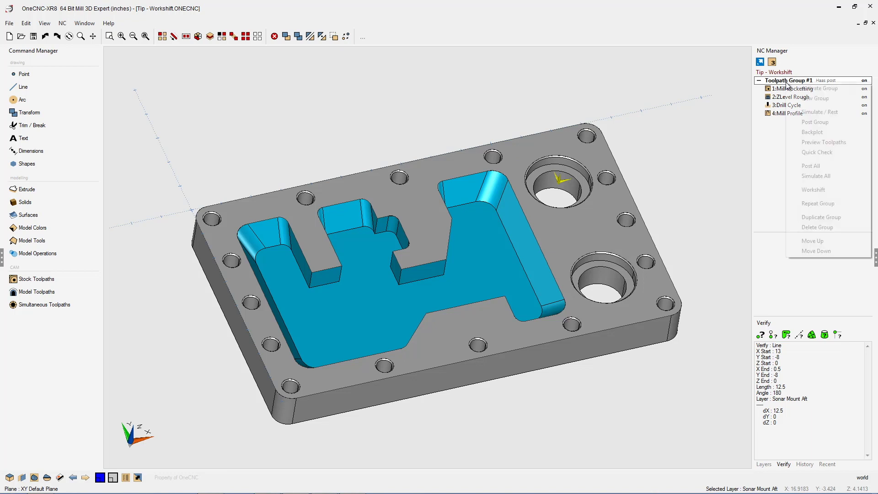
{"action": "left_click", "coordinate": [813, 189]}
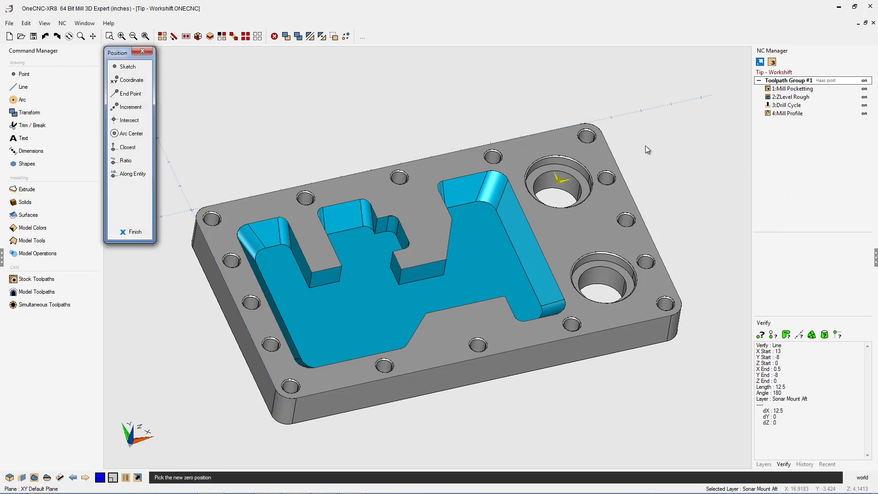
{"action": "left_click", "coordinate": [130, 80]}
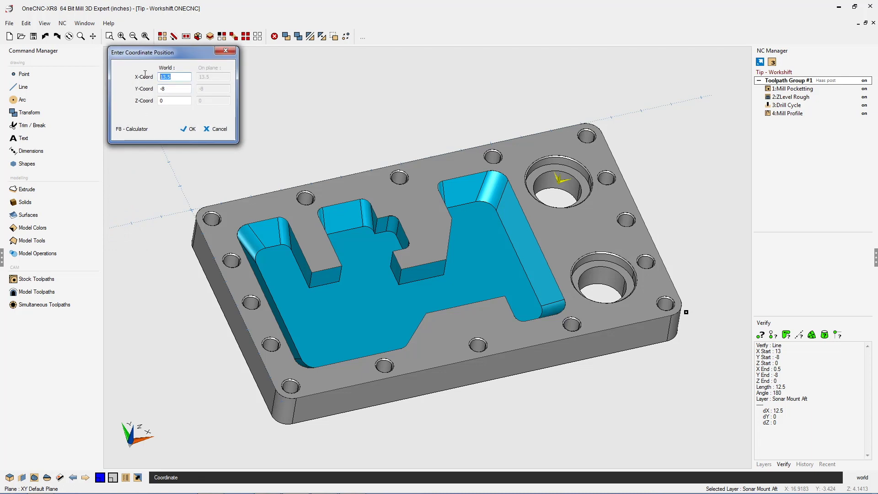
{"action": "type", "text": "0"}
{"action": "key", "text": "Tab"}
{"action": "type", "text": "0"}
{"action": "left_click", "coordinate": [191, 129]}
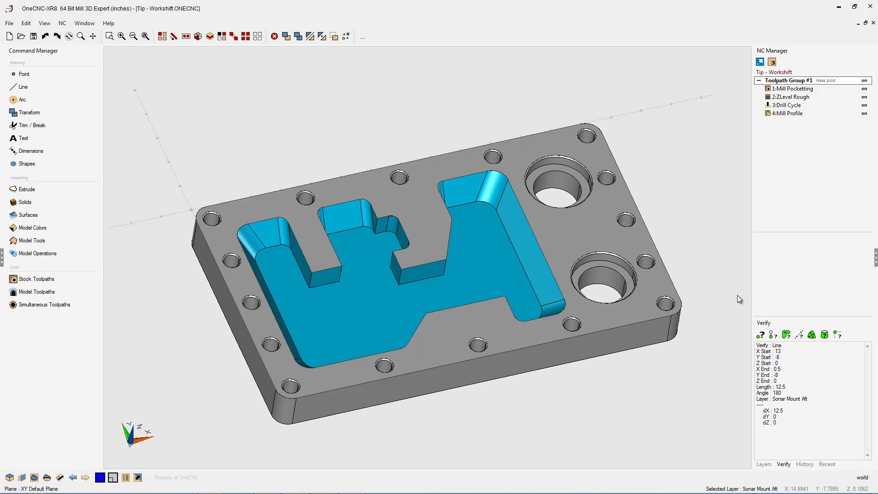
Verify the line data of the plate's short top edge beside the large bores and its long front top edge.
{"action": "left_click", "coordinate": [761, 340]}
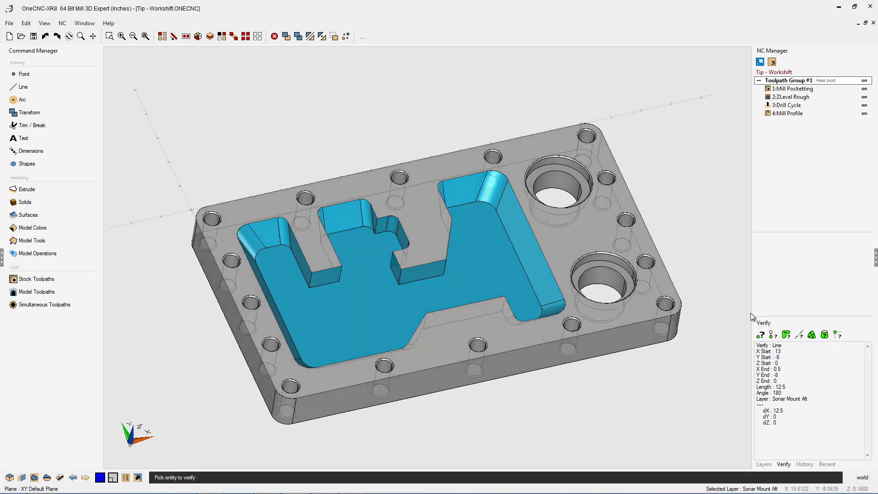
{"action": "left_click", "coordinate": [669, 274]}
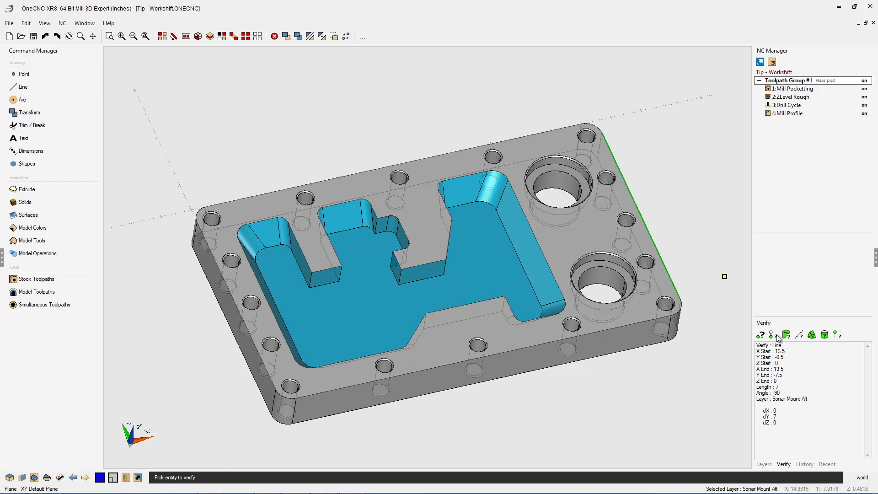
{"action": "left_click", "coordinate": [640, 325]}
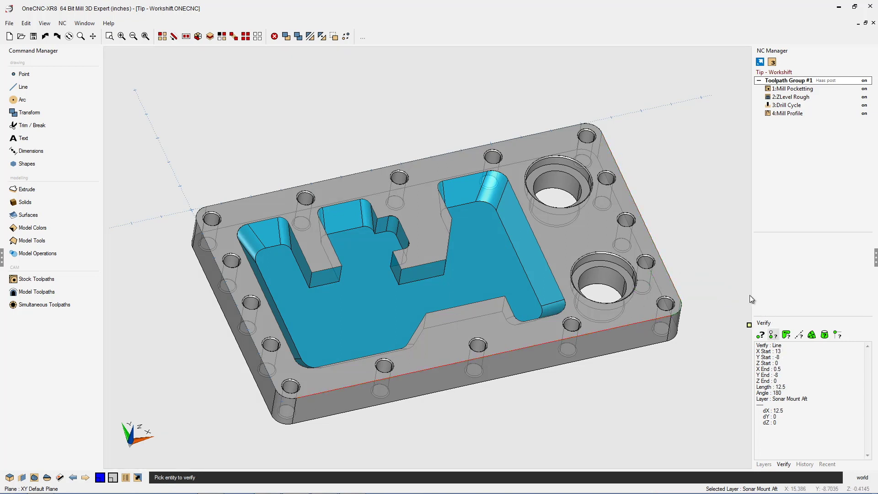
{"action": "key", "text": "Escape"}
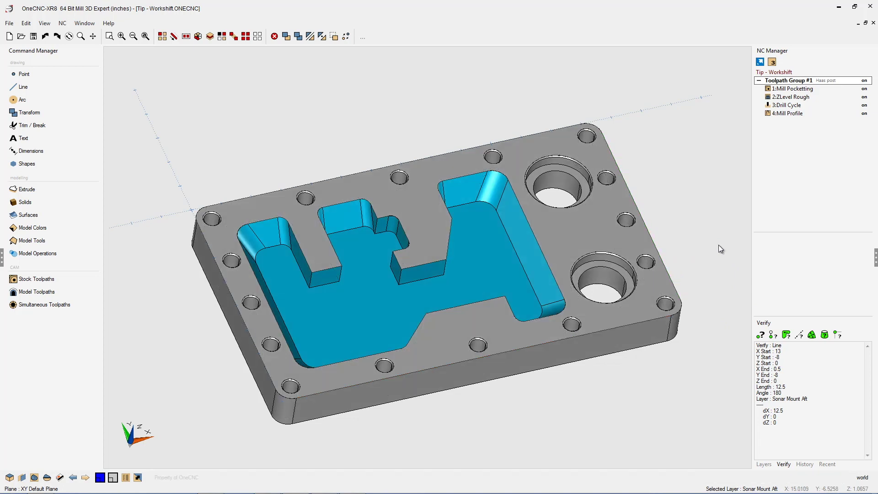
Set the workshift of Toolpath Group #1 by coordinates to X 13.5, Y -8, the plate's front corner near the bores.
{"action": "right_click", "coordinate": [797, 84]}
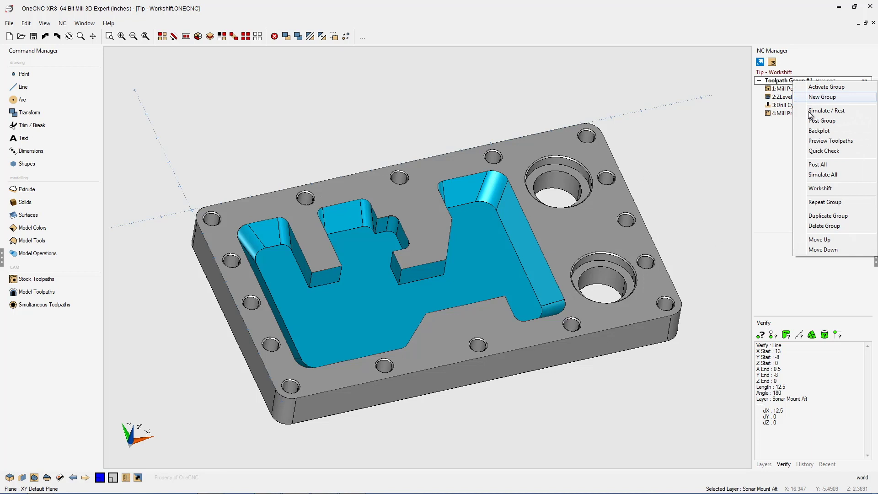
{"action": "left_click", "coordinate": [828, 188]}
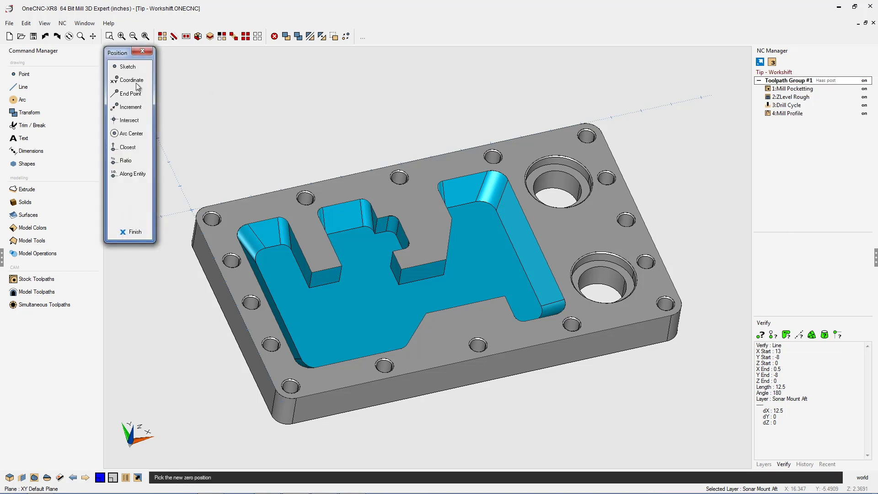
{"action": "left_click", "coordinate": [131, 80]}
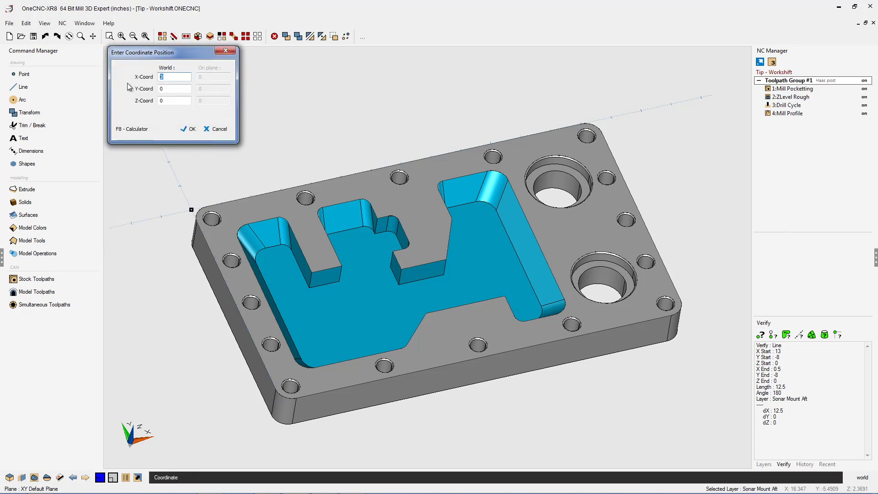
{"action": "type", "text": "13.5"}
{"action": "left_click", "coordinate": [166, 90]}
{"action": "type", "text": "-8"}
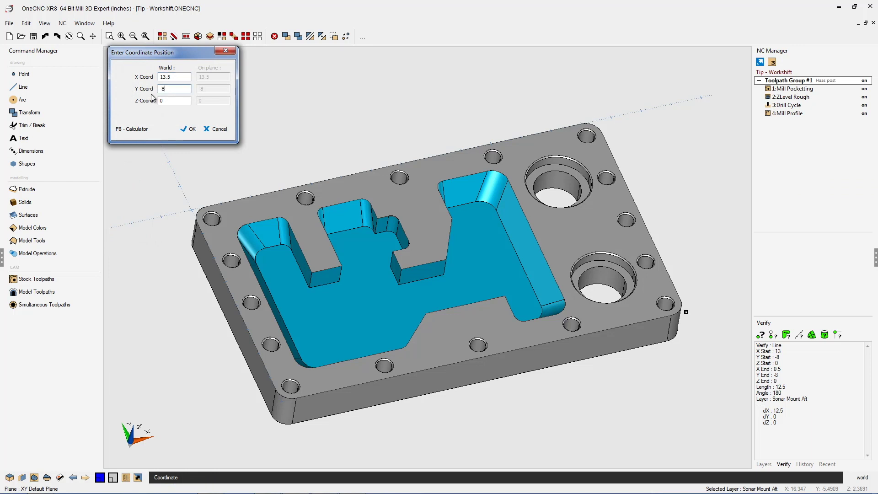
{"action": "left_click", "coordinate": [191, 130]}
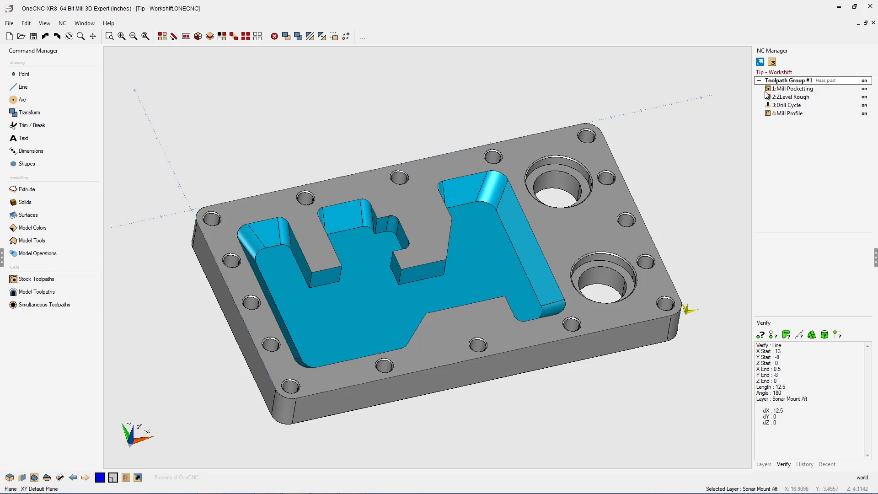
Set the workshift to X 0, Y 0, Z 0 in the NC processing settings of Toolpath Group #1.
{"action": "right_click", "coordinate": [790, 85]}
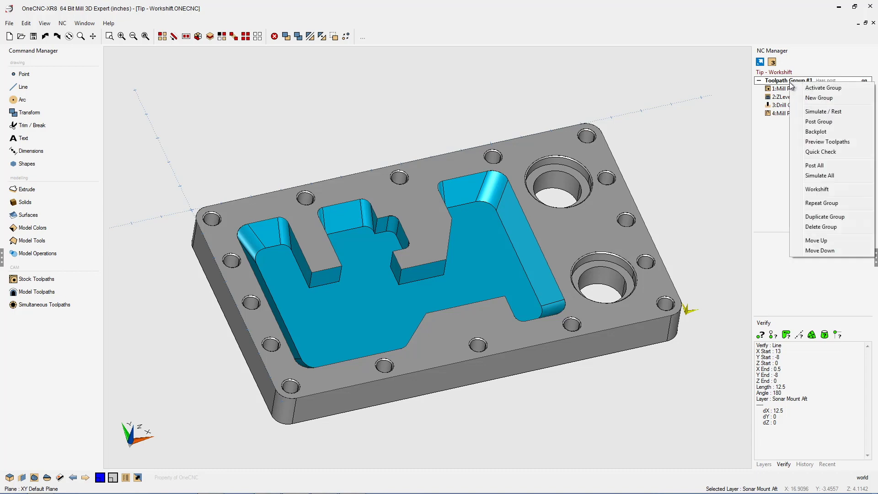
{"action": "left_click", "coordinate": [812, 121]}
{"action": "left_click_drag", "start_coordinate": [493, 120], "coordinate": [302, 54]}
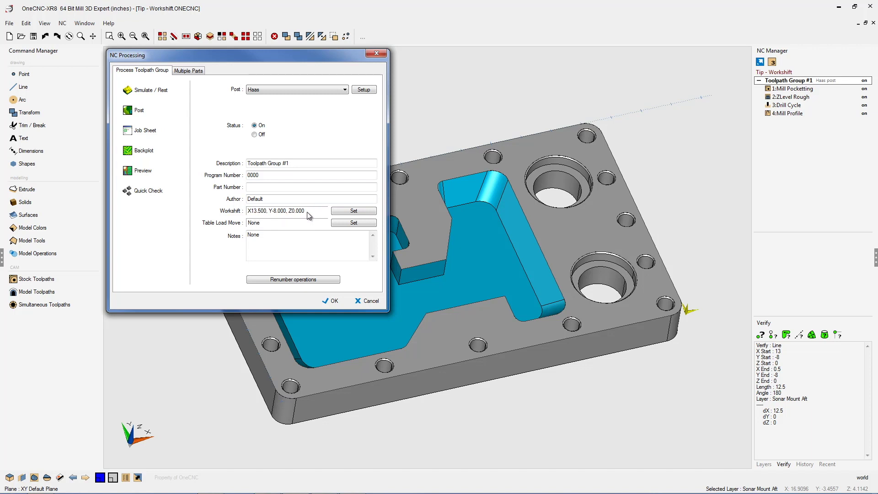
{"action": "left_click", "coordinate": [362, 213]}
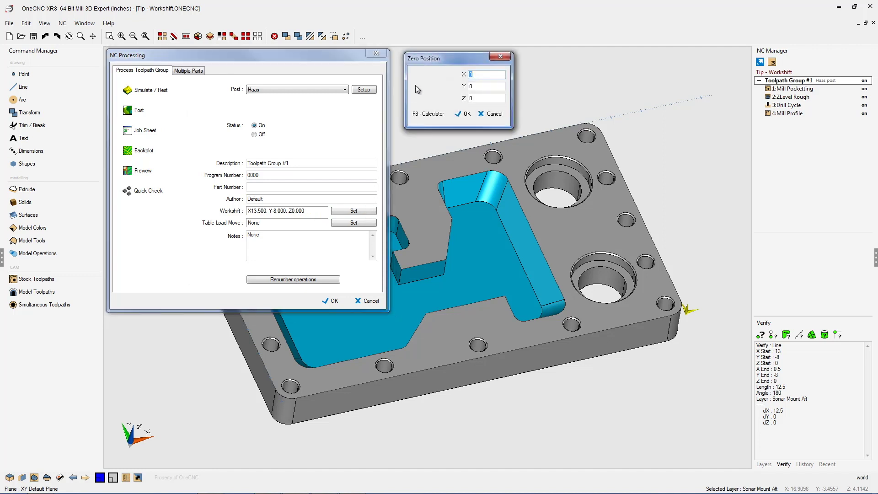
{"action": "left_click", "coordinate": [468, 116]}
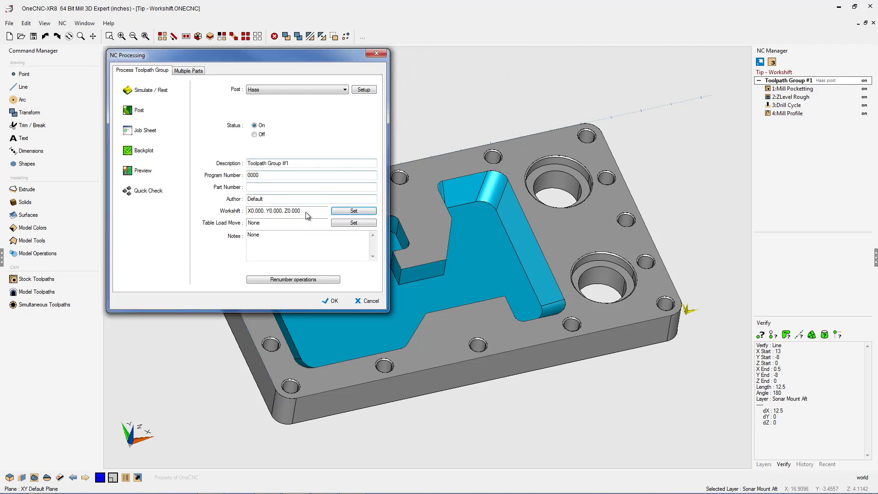
Post the toolpath group with the Haas post, save the NC file as Tip - Workshift, and view the generated code.
{"action": "left_click", "coordinate": [138, 110]}
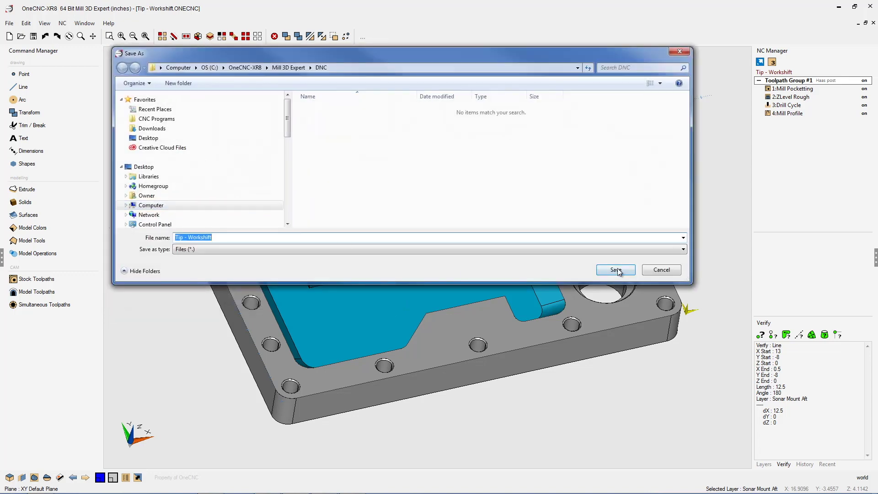
{"action": "left_click", "coordinate": [616, 270]}
{"action": "left_click", "coordinate": [465, 254]}
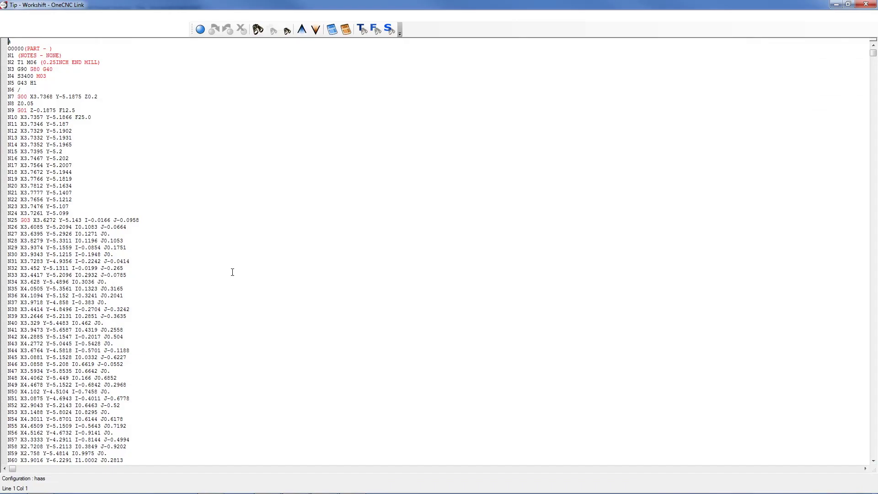
{"action": "left_click", "coordinate": [863, 4]}
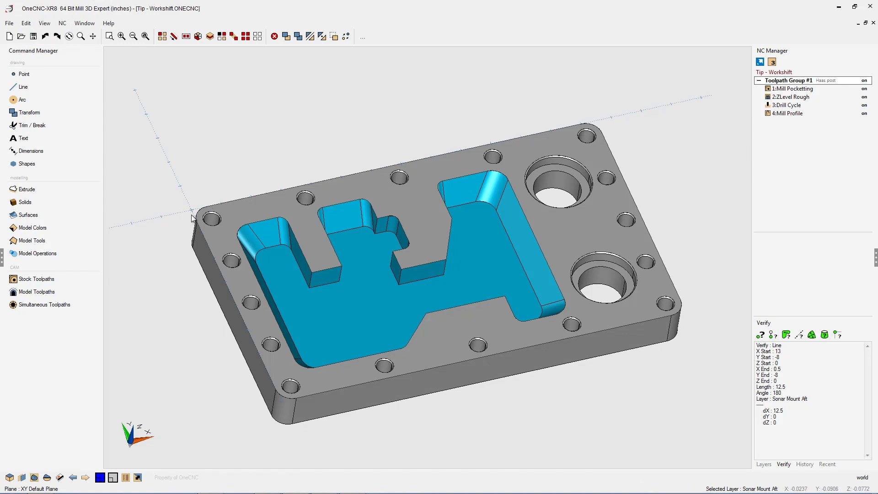
{"action": "mouse_move", "coordinate": [398, 294]}
{"action": "middle_mouse_down"}
{"action": "mouse_move", "coordinate": [325, 243]}
{"action": "mouse_move", "coordinate": [327, 289]}
{"action": "middle_mouse_up"}
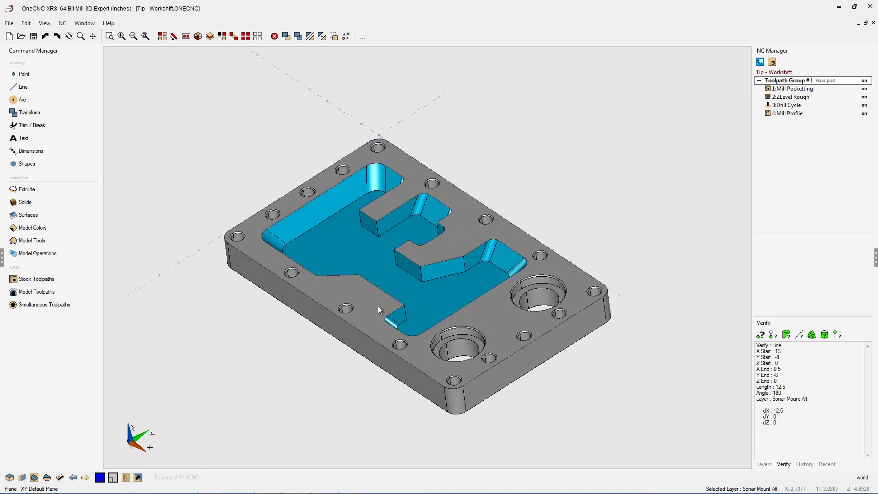
{"action": "scroll", "coordinate": [378, 306], "scroll_direction": "up", "scroll_amount": 2}
{"action": "middle_click_drag", "start_coordinate": [433, 310], "coordinate": [483, 325]}
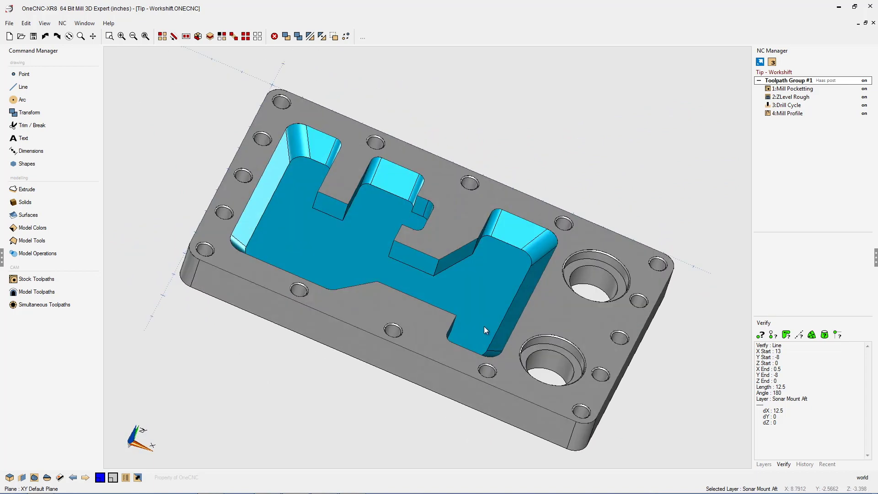